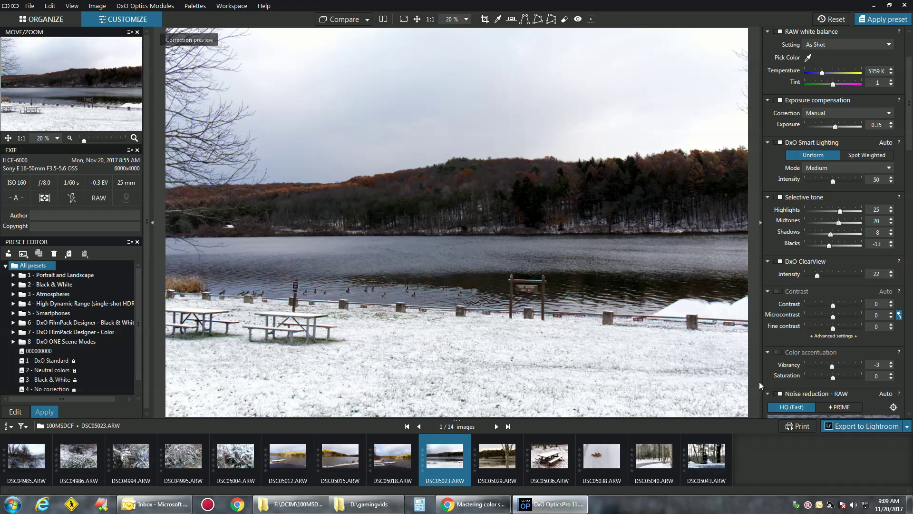
Enable Color accentuation with Vibrancy 75 and Saturation 35.
left_click(783, 353)
left_click_drag(833, 365, 854, 368)
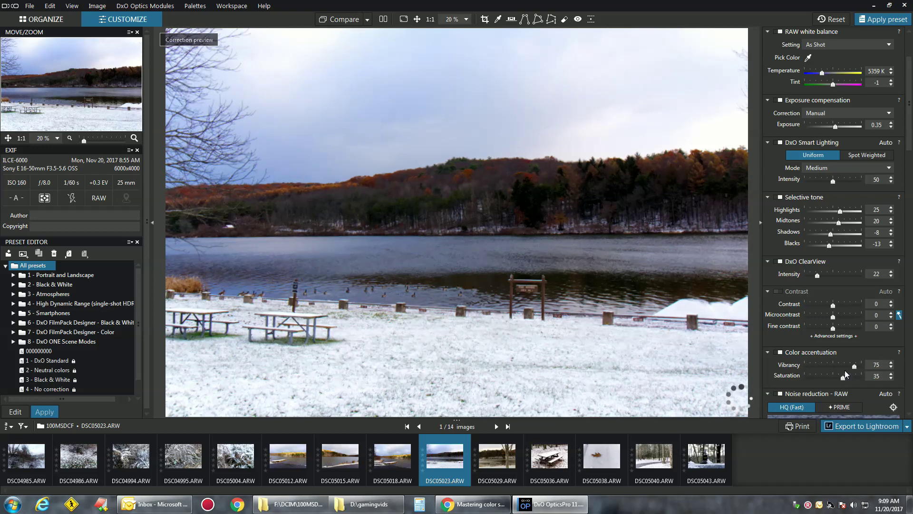
Set Selective tone to Highlights -23, Midtones 48, Shadows 7, Blacks -22, and Exposure +0.45.
scroll(805, 350, "up", 1)
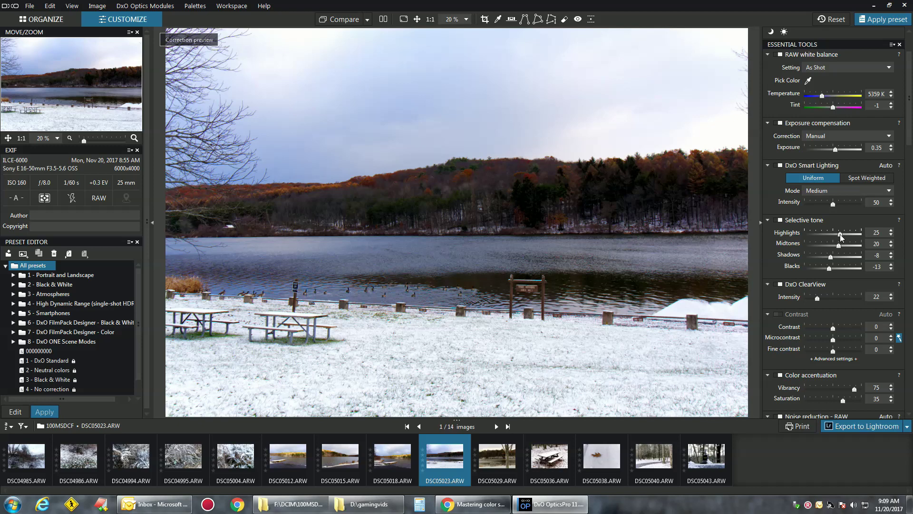
left_click_drag(840, 234, 848, 253)
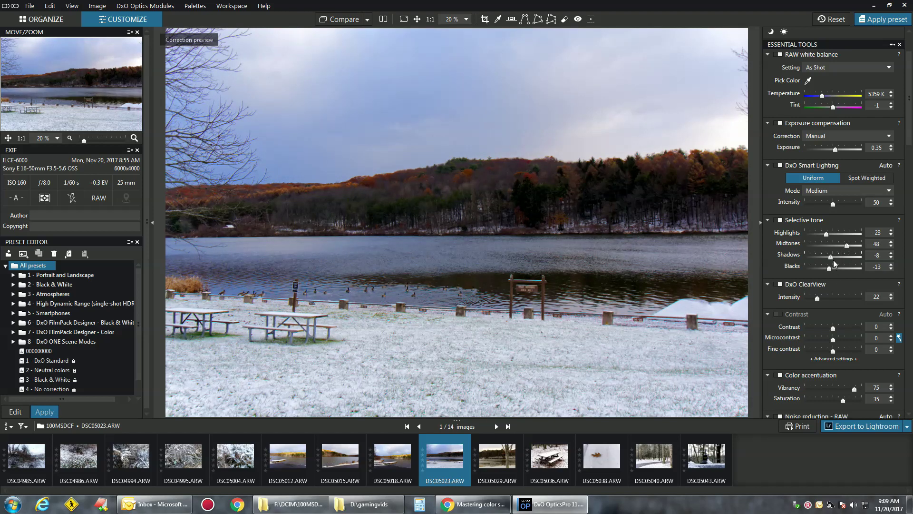
mouse_move(831, 258)
left_mouse_down()
mouse_move(847, 260)
mouse_move(837, 260)
left_mouse_up()
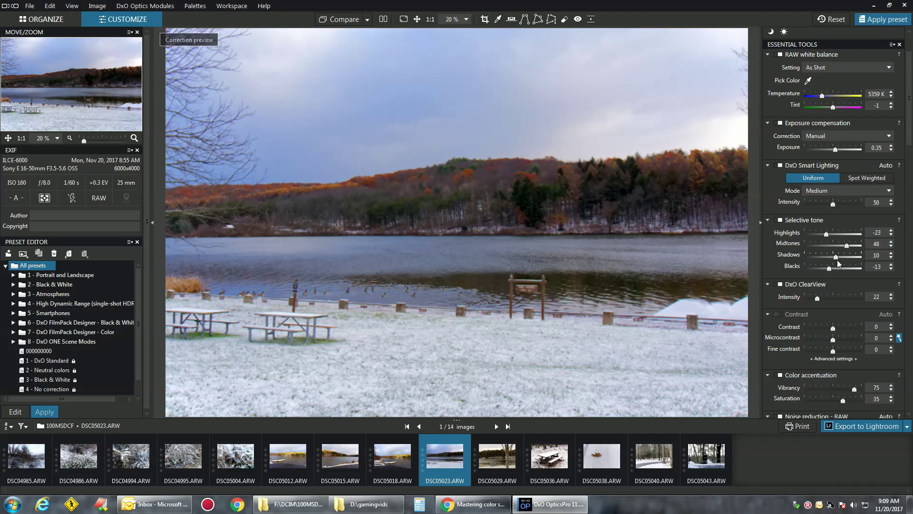
left_click_drag(837, 260, 826, 267)
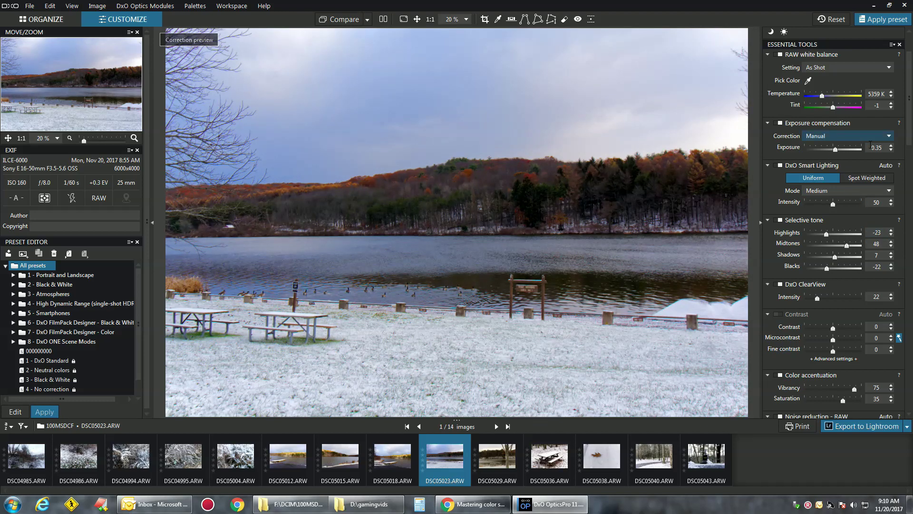
left_click(892, 145)
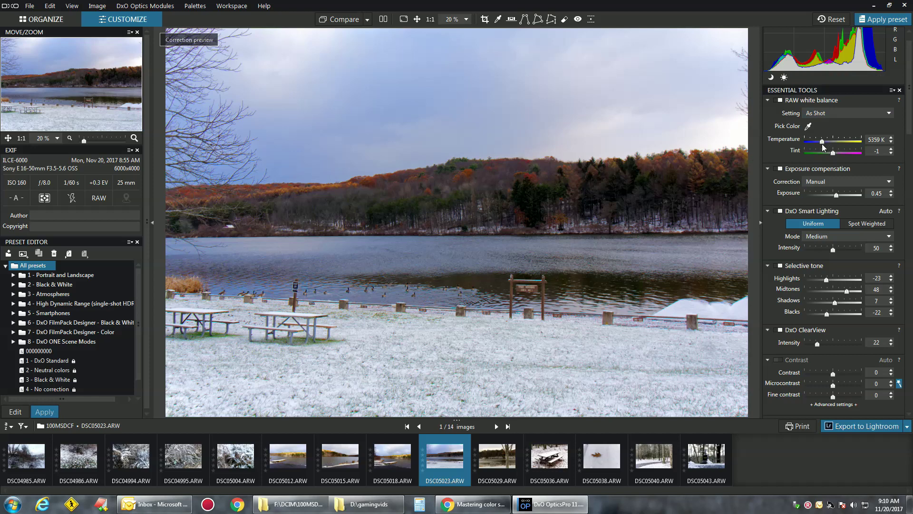
Test cooler and greener white balance, then settle on Temperature 5345 K and Tint -1.
mouse_move(822, 144)
left_mouse_down()
mouse_move(811, 147)
mouse_move(835, 142)
mouse_move(822, 140)
left_mouse_up()
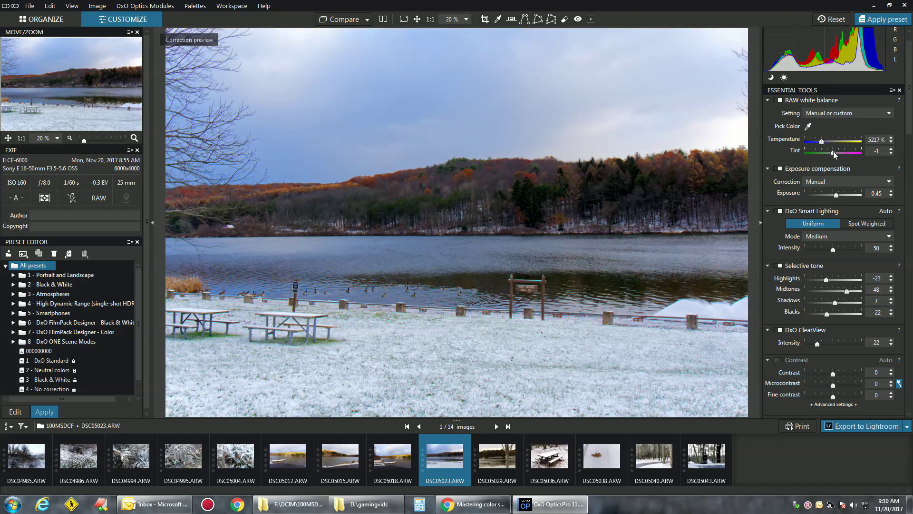
mouse_move(833, 151)
left_mouse_down()
mouse_move(820, 152)
mouse_move(834, 153)
left_mouse_up()
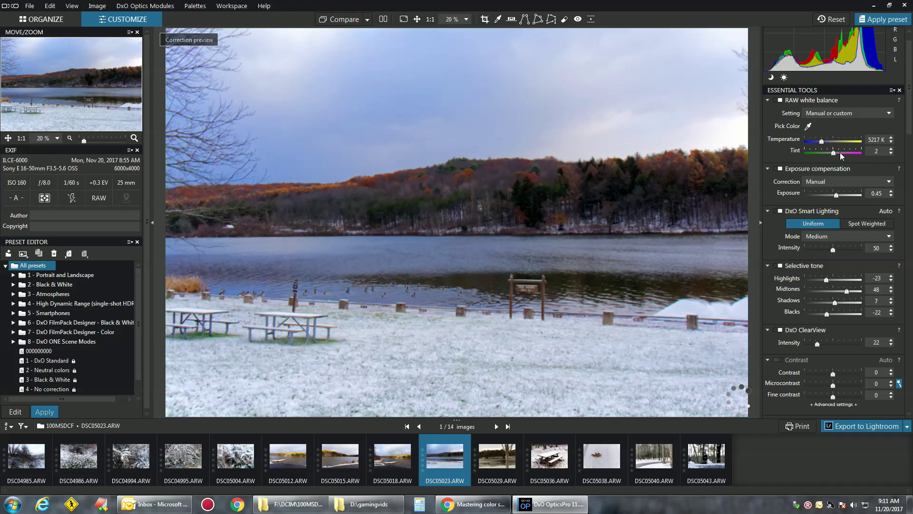
left_click(891, 153)
left_click(891, 154)
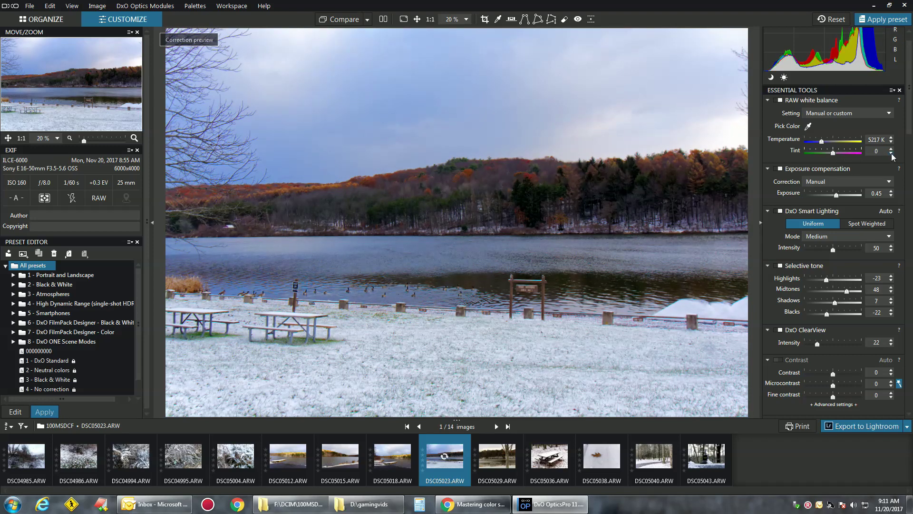
left_click(892, 155)
scroll(891, 138, "down", 1)
left_click(892, 138)
left_click(891, 138)
left_click(891, 138)
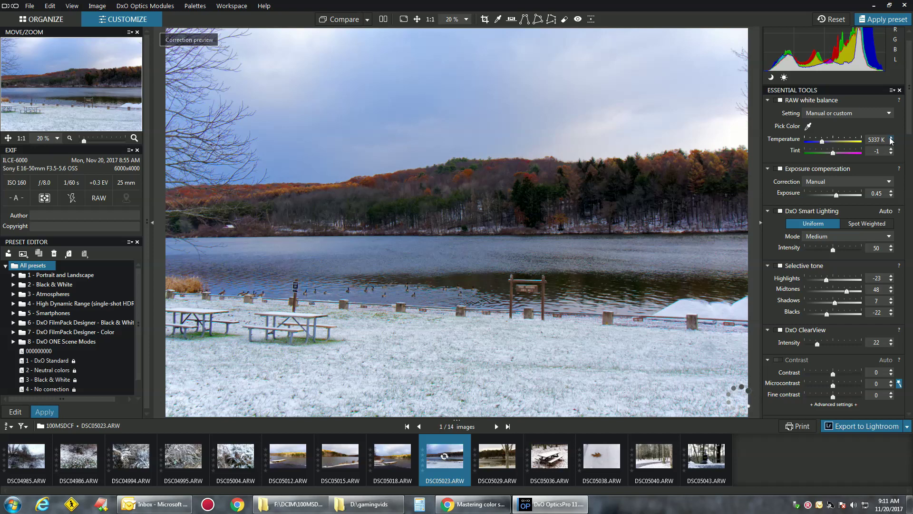
left_click(892, 138)
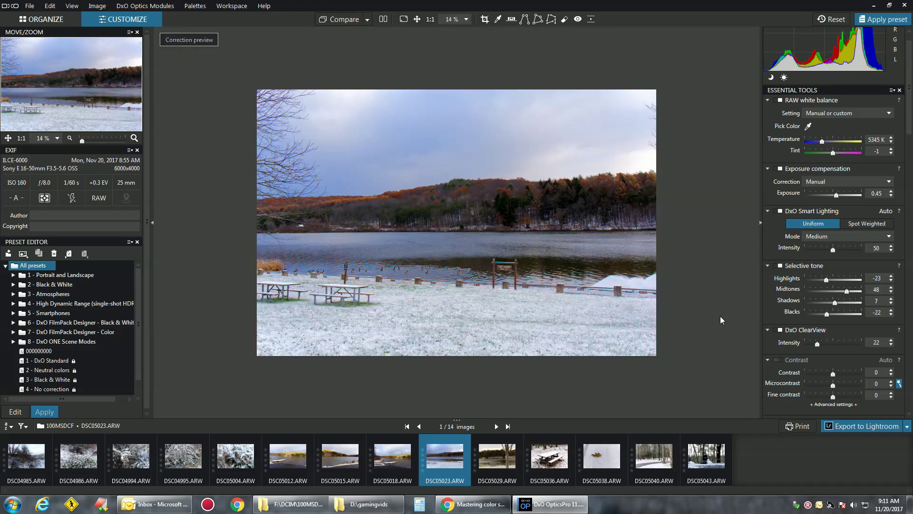
scroll(812, 310, "down", 1)
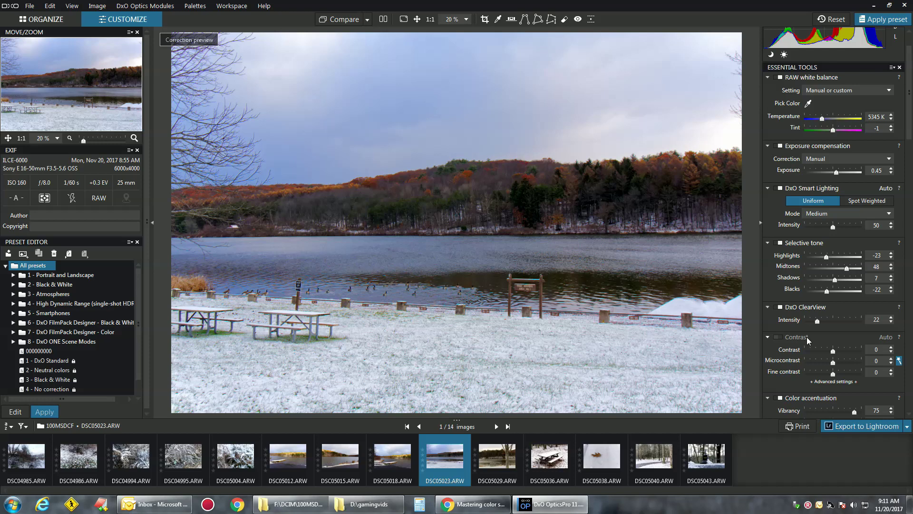
scroll(770, 356, "down", 3)
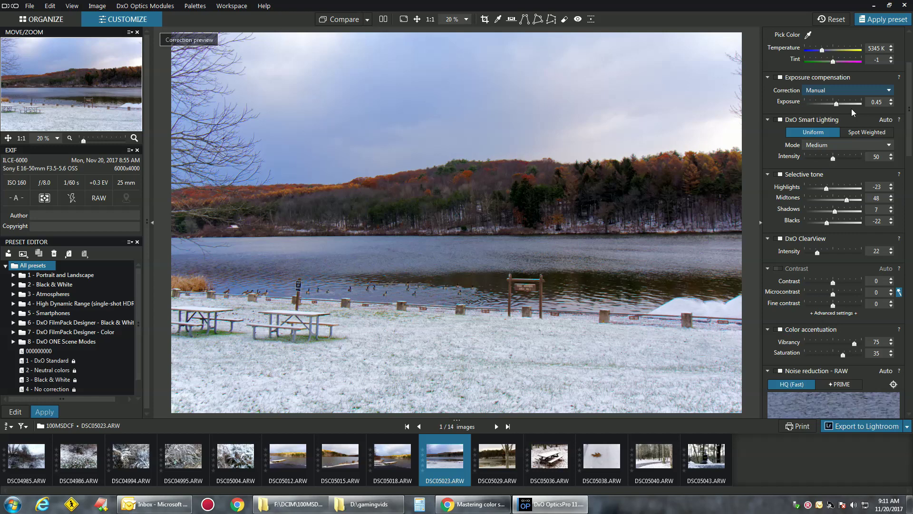
scroll(791, 168, "down", 8)
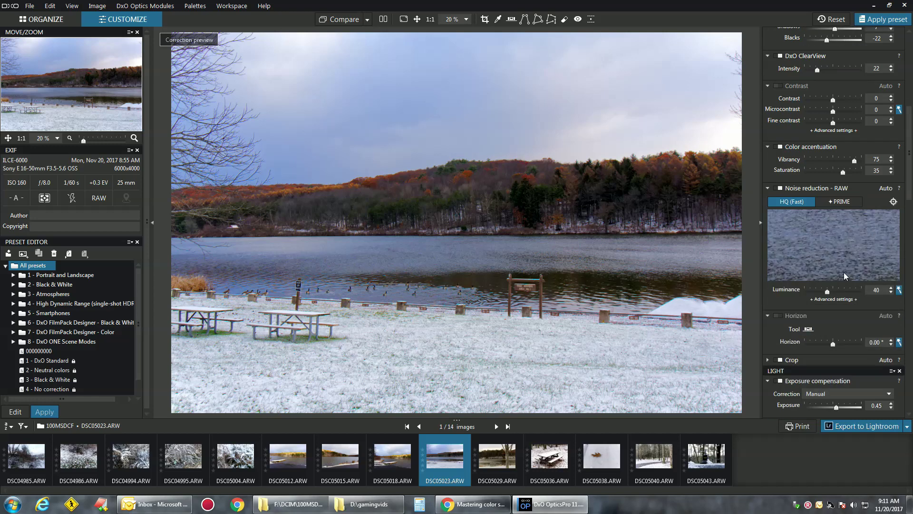
scroll(844, 273, "up", 6)
scroll(808, 266, "up", 4)
scroll(792, 381, "down", 8)
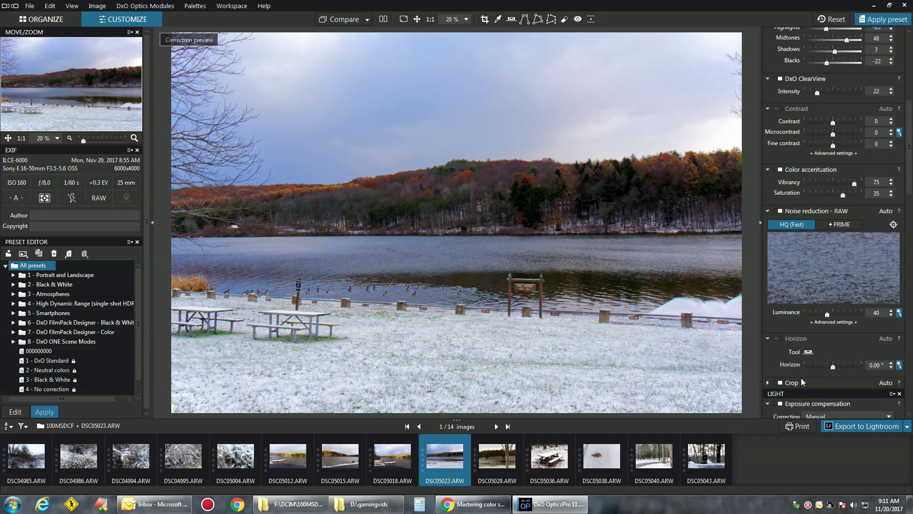
right_click(448, 448)
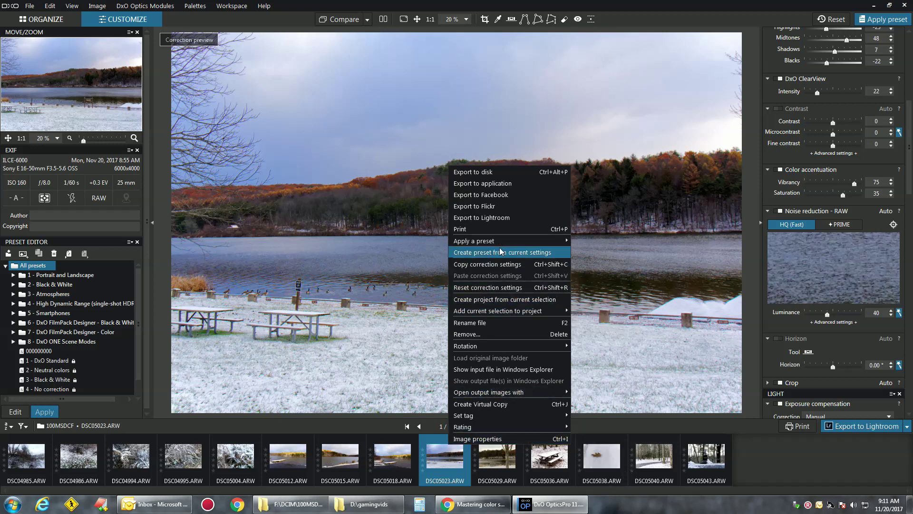
left_click(513, 254)
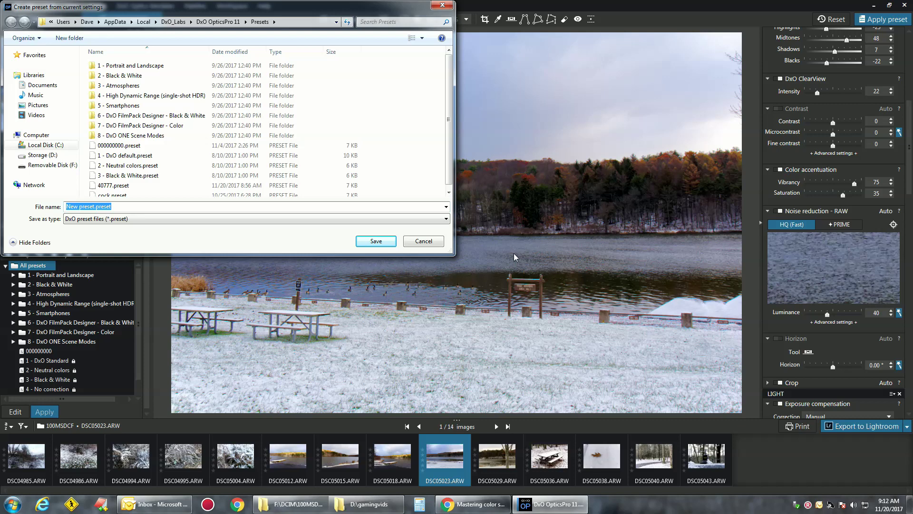
type("555555555")
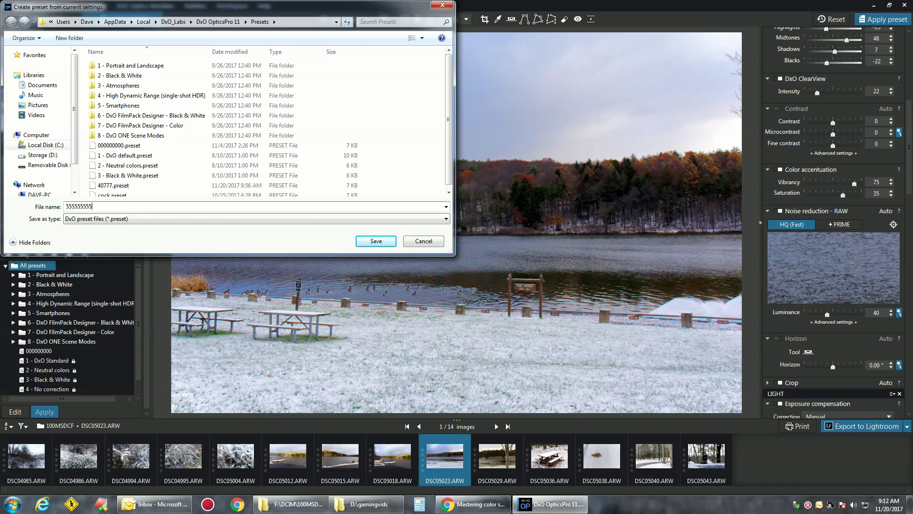
type("5")
left_click(374, 242)
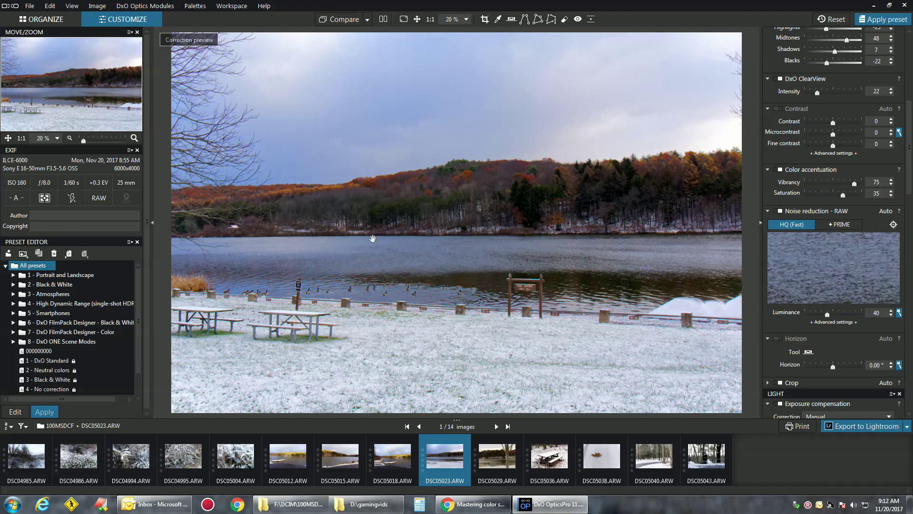
scroll(98, 367, "down", 3)
left_click(51, 381)
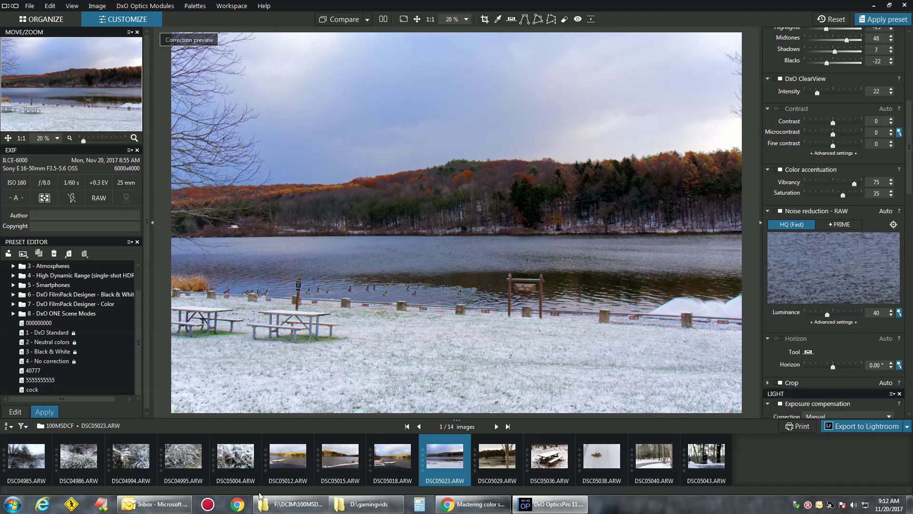
left_click(283, 443)
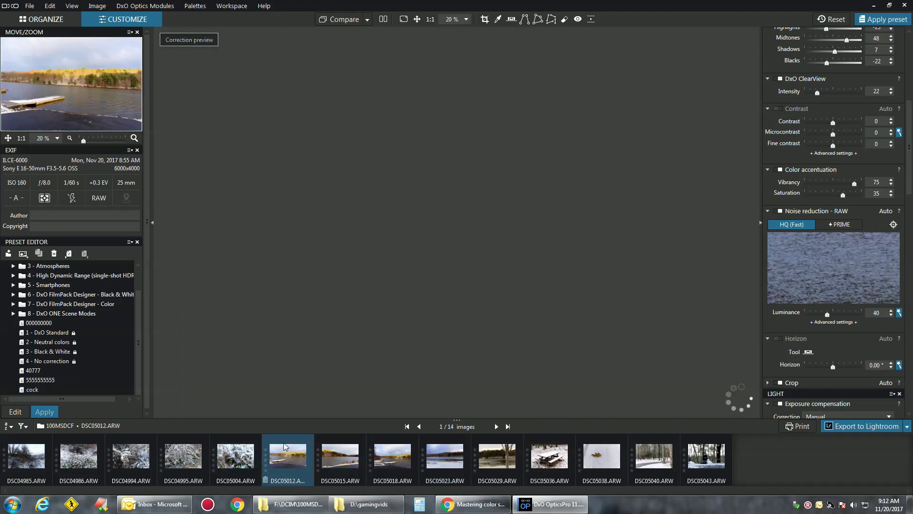
left_click(384, 19)
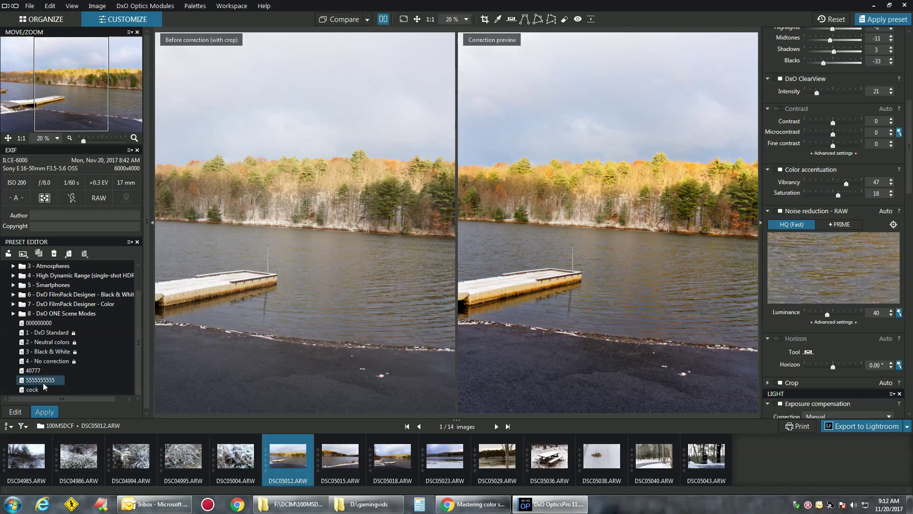
left_click(44, 411)
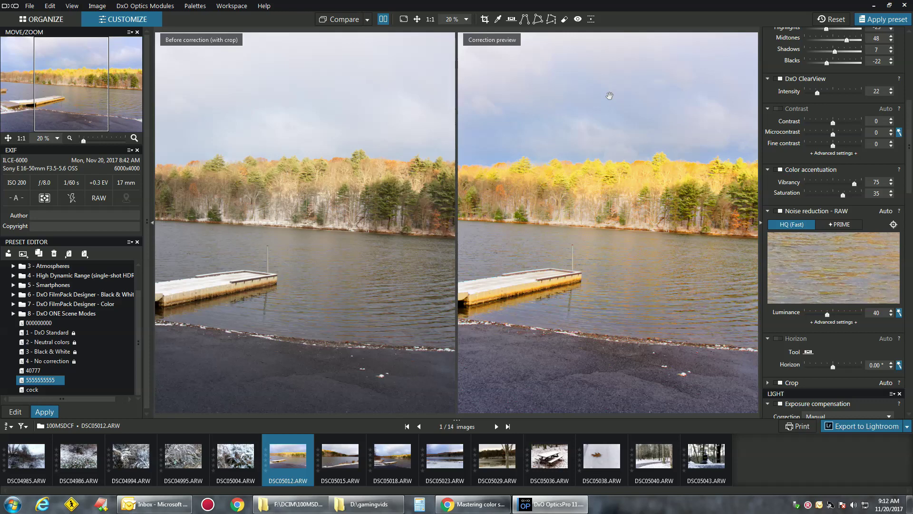
key("ctrl+z")
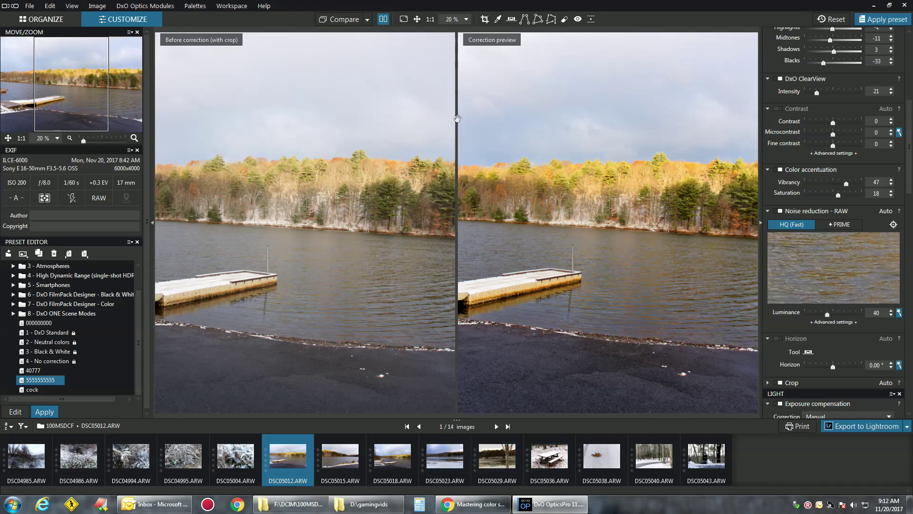
left_click(383, 20)
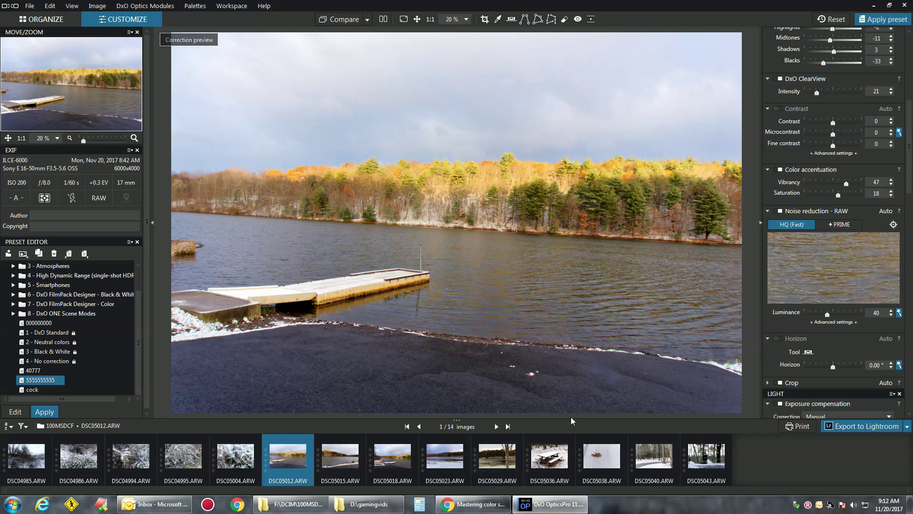
Switch between DSC05023 and DSC05029 in the filmstrip, ending on the bench photo DSC05029.
left_click(454, 439)
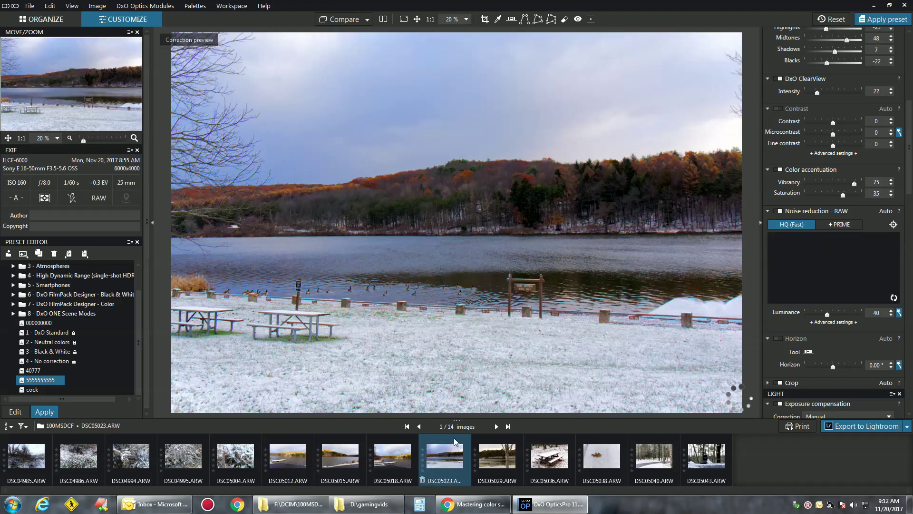
left_click(503, 446)
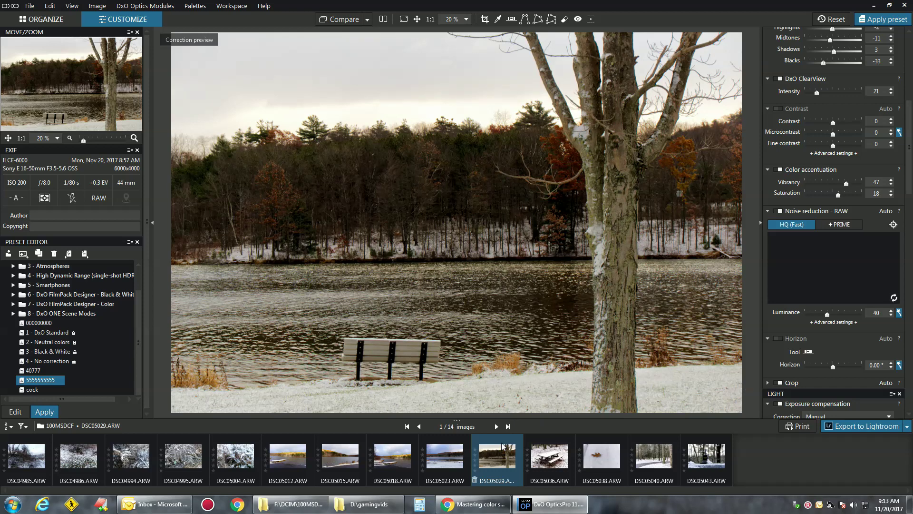
left_click(455, 458)
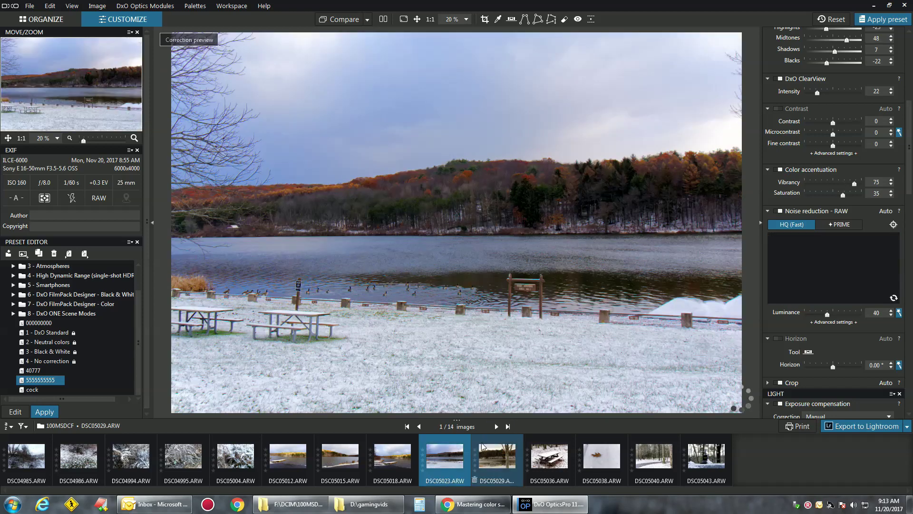
left_click(489, 436)
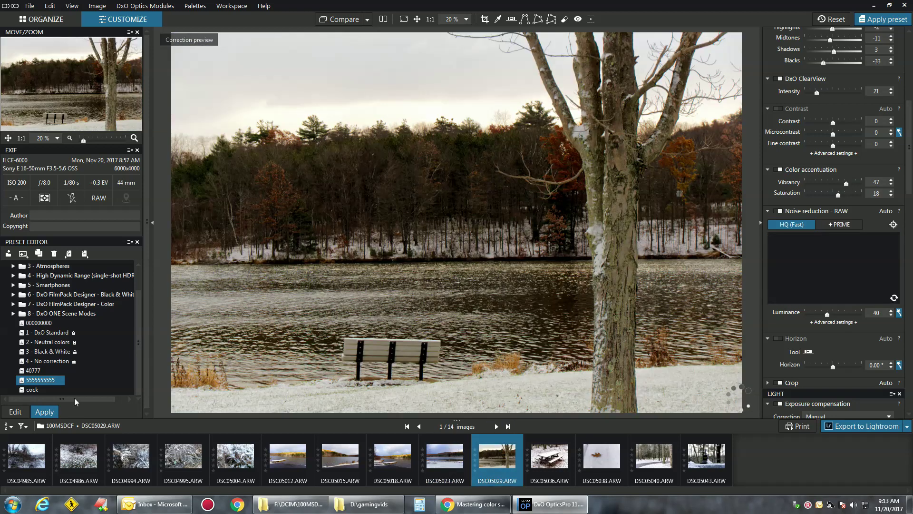
double_click(52, 381)
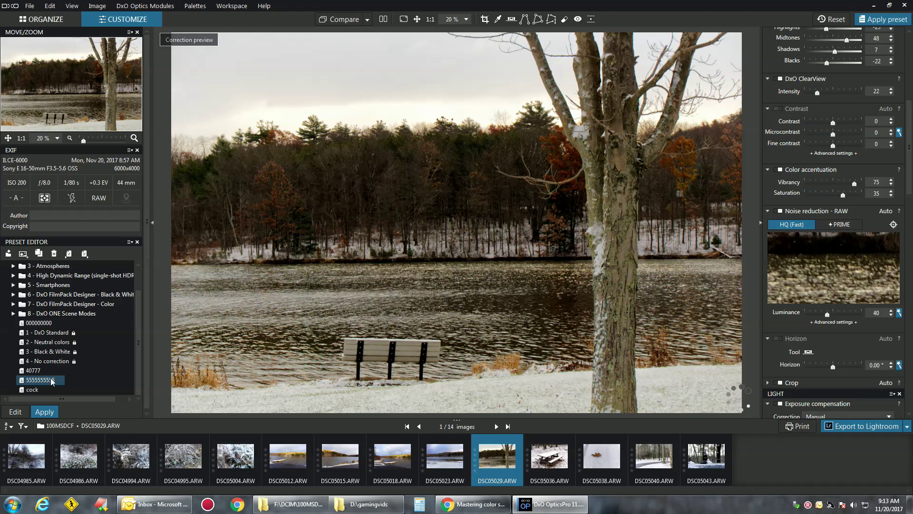
left_click(383, 19)
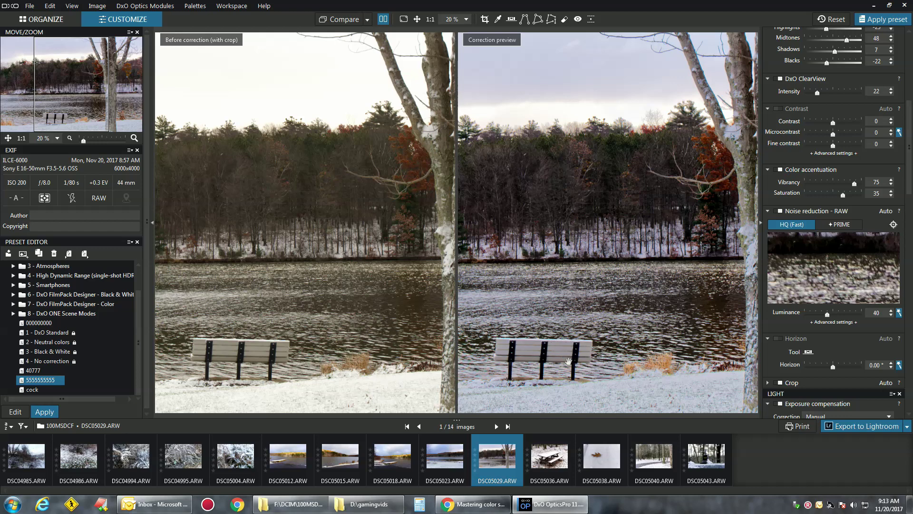
key("ctrl+z")
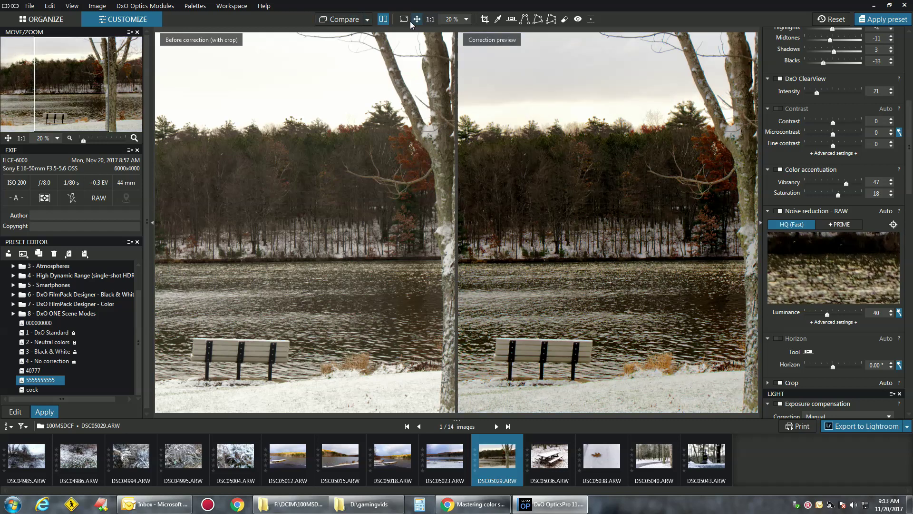
left_click(389, 21)
left_click(459, 447)
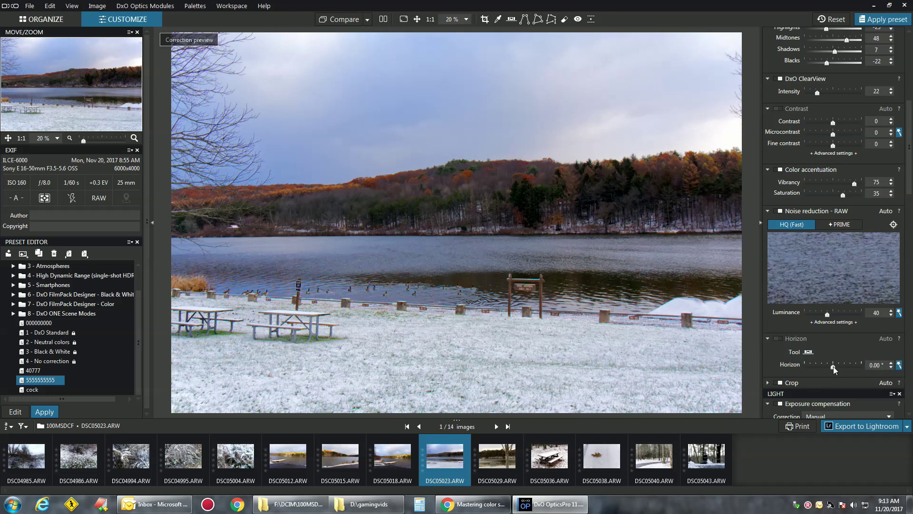
Level the horizon by -0.48° and bring up the 3:2 crop frame.
left_click_drag(834, 370, 833, 369)
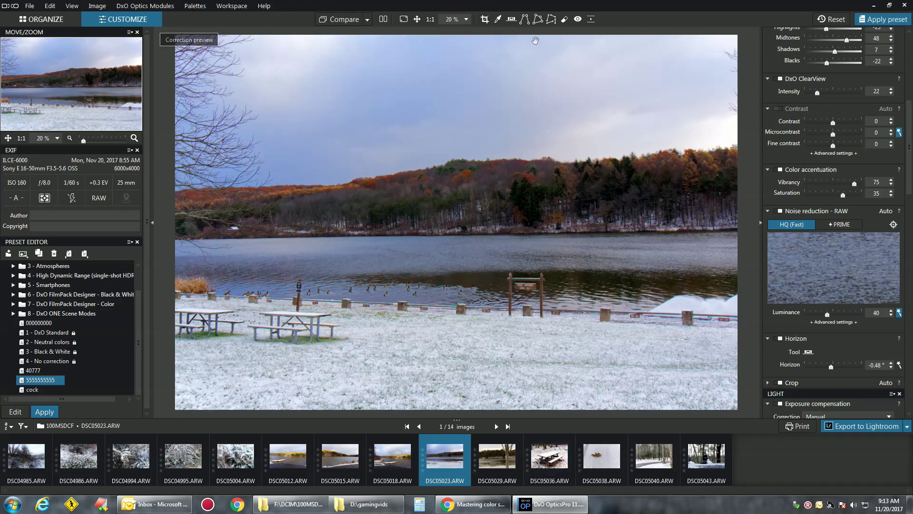
left_click(485, 20)
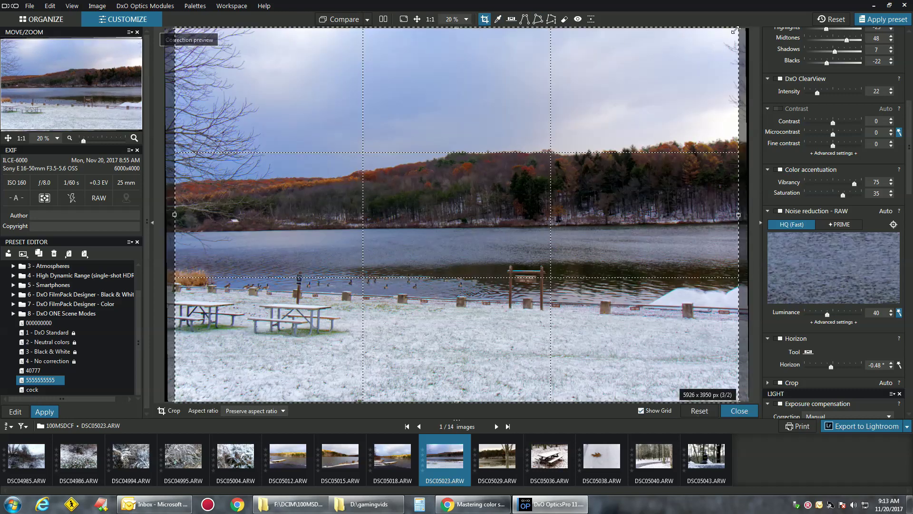
Tighten and reposition the 3:2 crop to 5355 x 3570 px, then apply it.
left_click_drag(734, 30, 713, 39)
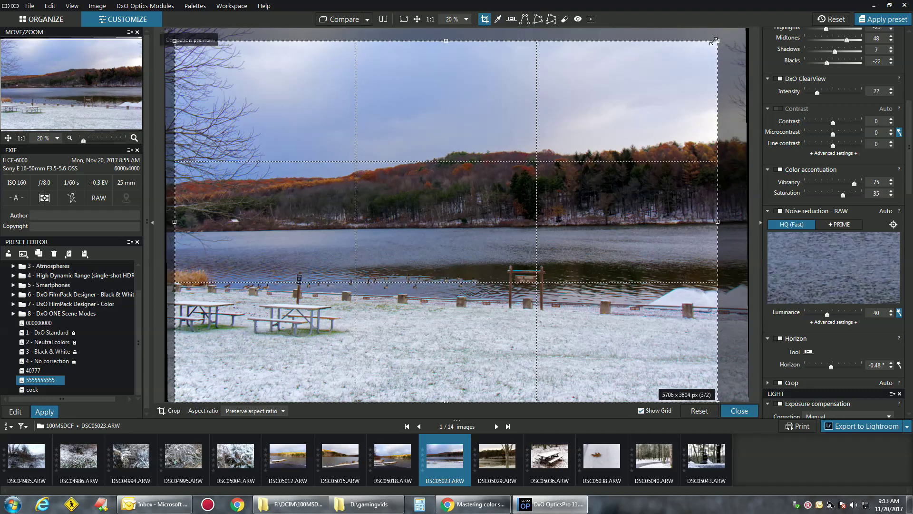
left_click_drag(555, 241, 556, 229)
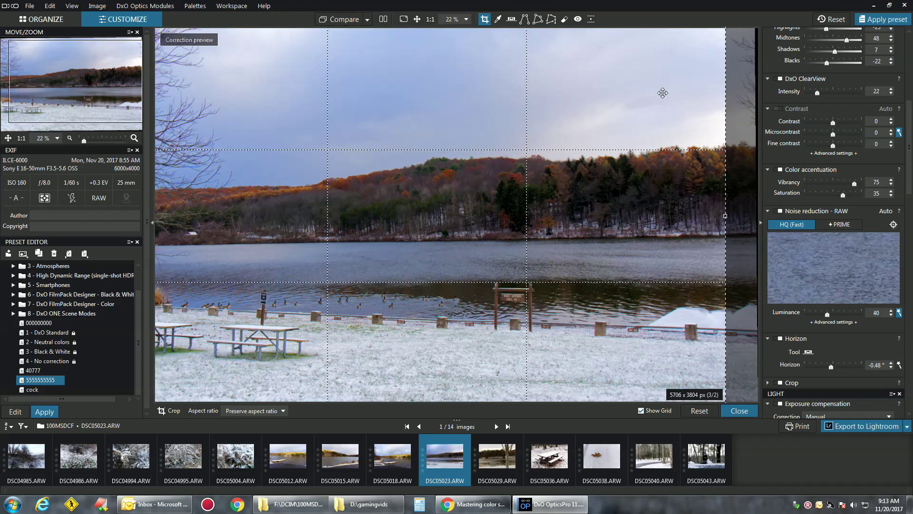
left_click_drag(711, 30, 682, 44)
left_click_drag(610, 127, 603, 124)
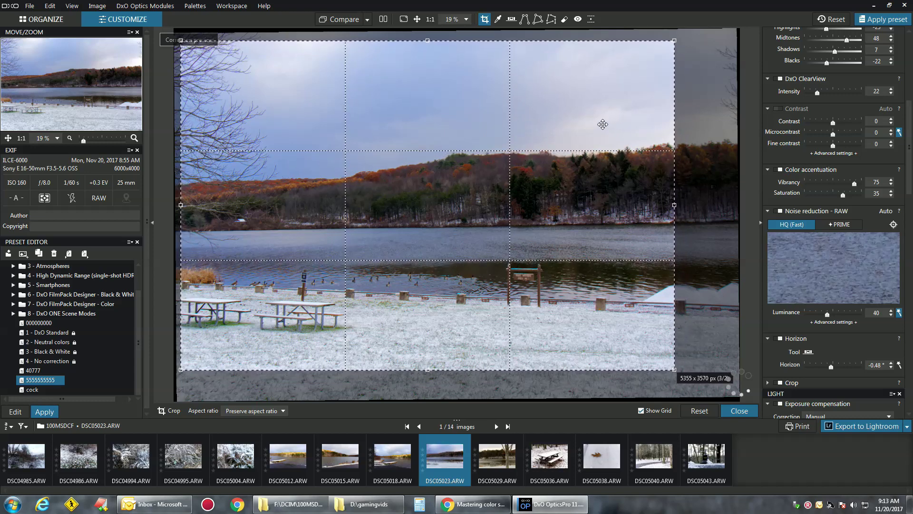
key("Return")
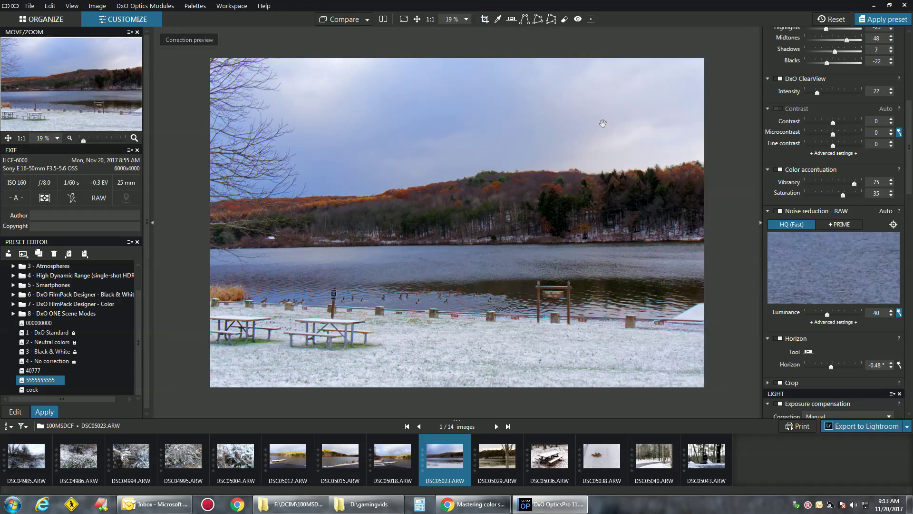